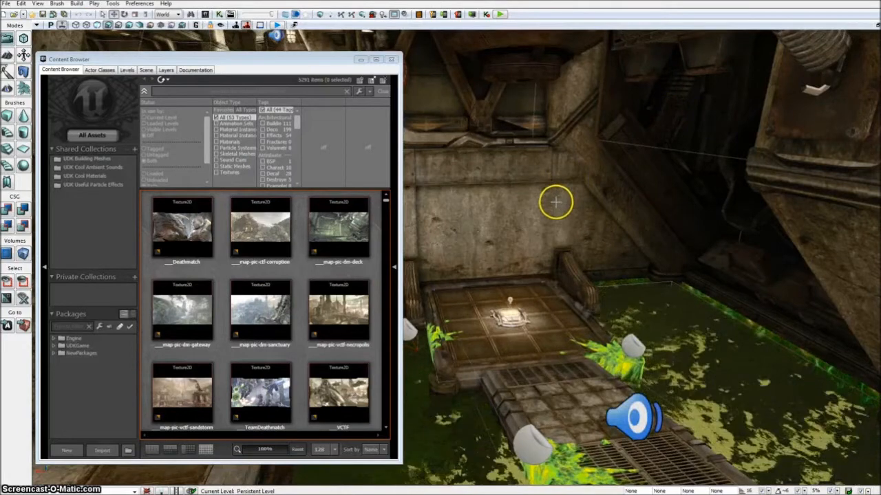
- Minimize the Content Browser to clear the view of the level
{"action": "key", "text": "s"}
{"action": "right_click_drag", "start_coordinate": [552, 200], "coordinate": [481, 178]}
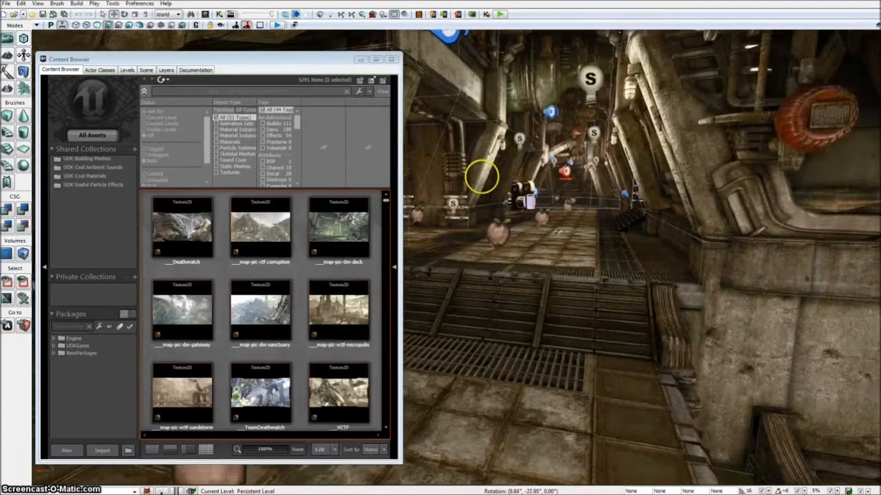
{"action": "left_click_drag", "start_coordinate": [133, 62], "coordinate": [177, 163]}
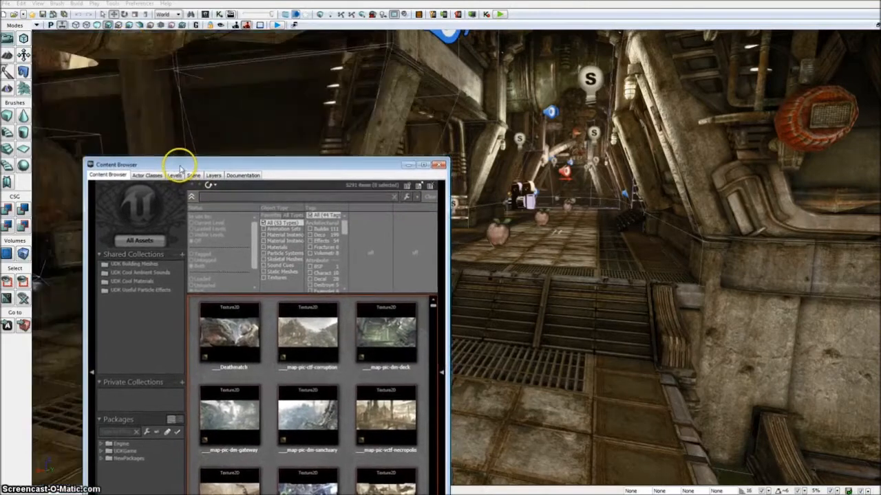
{"action": "left_click", "coordinate": [406, 165]}
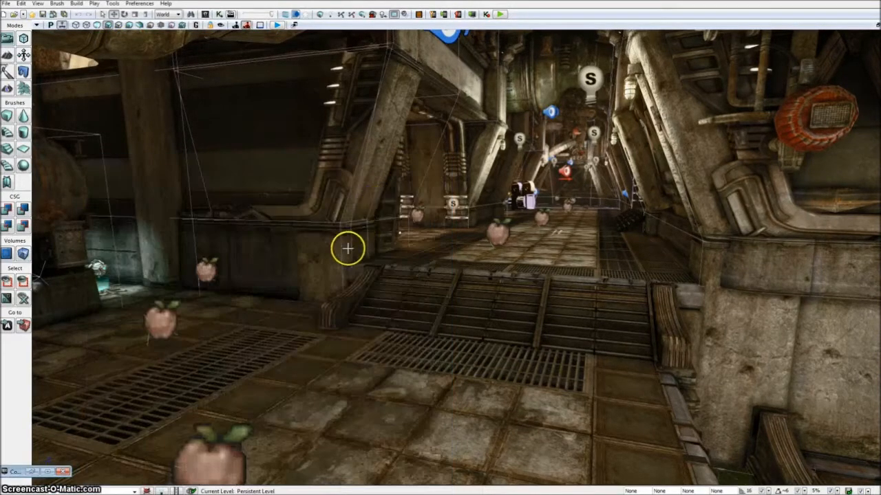
- Open the properties of the point light beside the wall lamp on the corridor's nearest right-hand pillar
{"action": "right_click_drag", "start_coordinate": [379, 226], "coordinate": [462, 188]}
{"action": "key", "text": "w"}
{"action": "key", "text": "d"}
{"action": "key", "text": "s"}
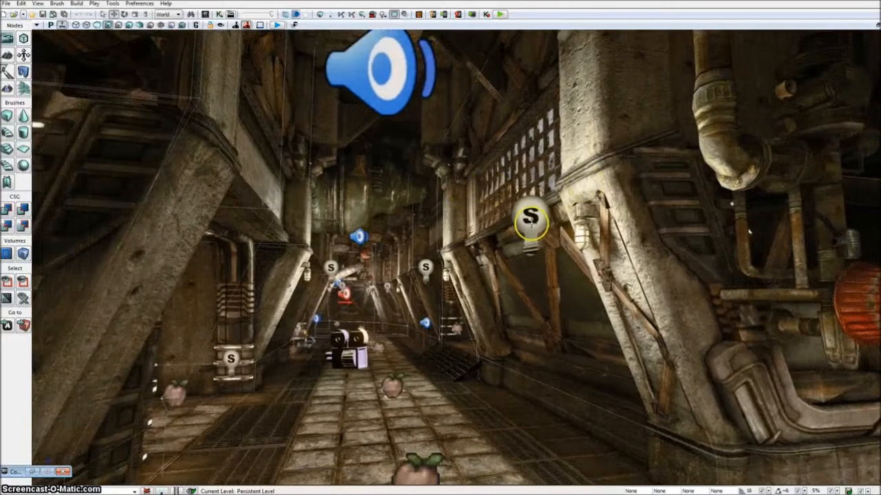
{"action": "left_click", "coordinate": [531, 226]}
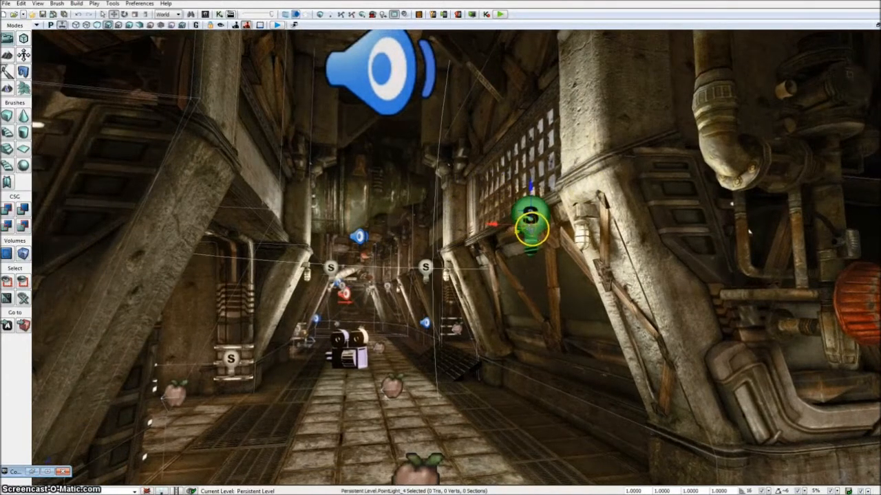
{"action": "double_click", "coordinate": [530, 226]}
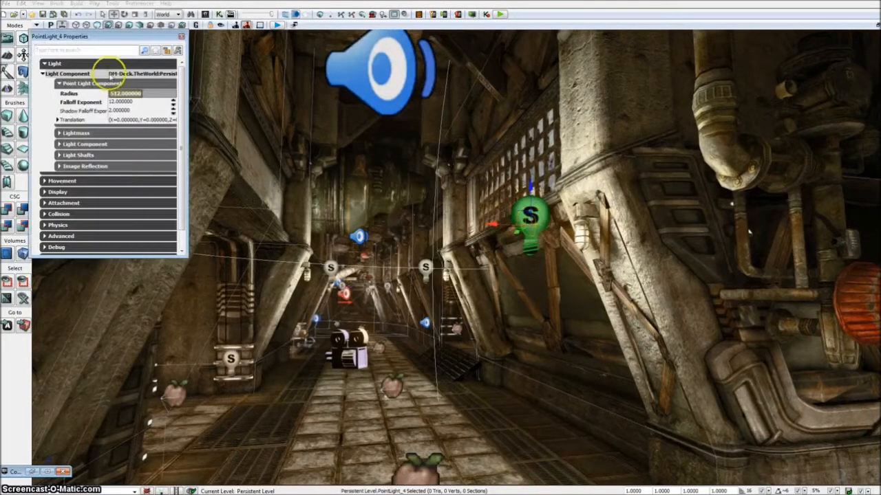
- Collapse the Point Light Component settings, expand Light Component, and inspect the Light Color in the color picker, accepting it as is
{"action": "left_click", "coordinate": [60, 83]}
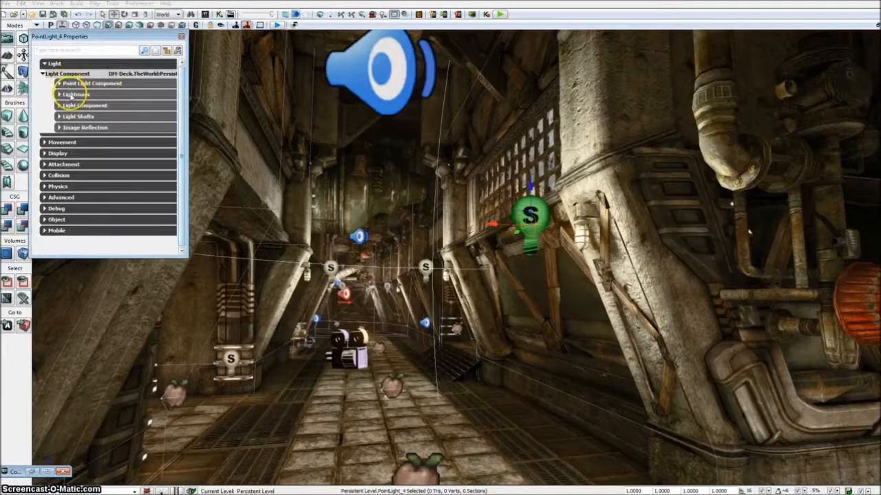
{"action": "left_click", "coordinate": [59, 106]}
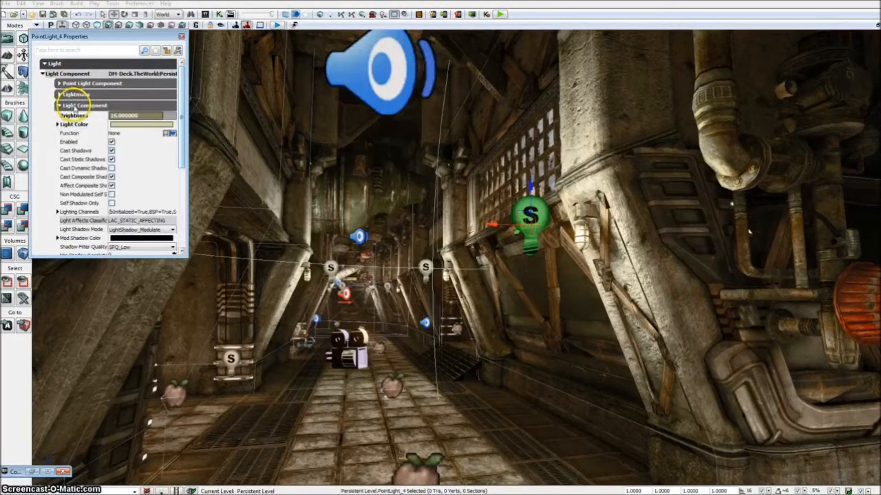
{"action": "left_click", "coordinate": [142, 128]}
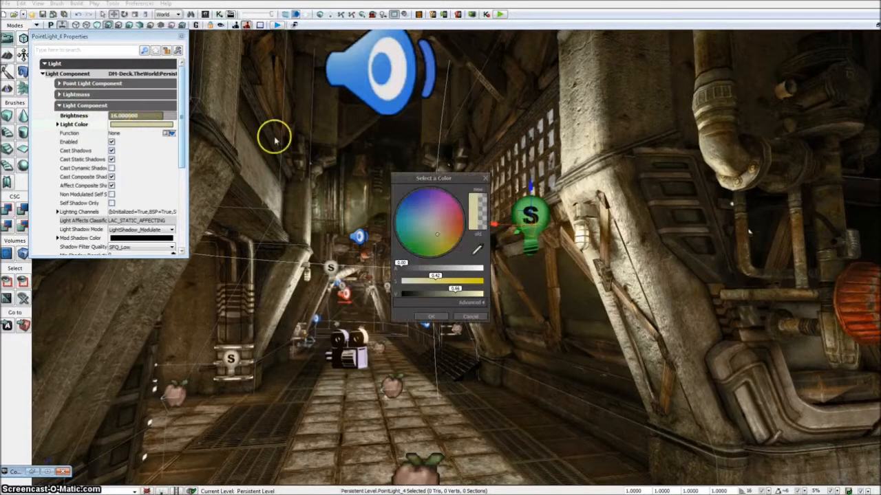
{"action": "left_click", "coordinate": [444, 318]}
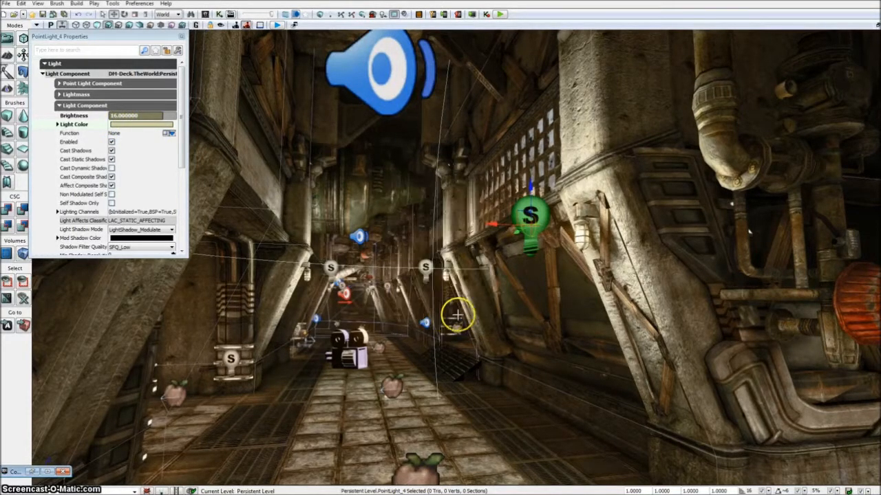
- Examine the lighting of the indoor corridor against that of the sunlit courtyard with the ramps
{"action": "left_click_drag", "start_coordinate": [478, 305], "coordinate": [433, 316]}
{"action": "key", "text": "w"}
{"action": "right_click_drag", "start_coordinate": [432, 317], "coordinate": [670, 325]}
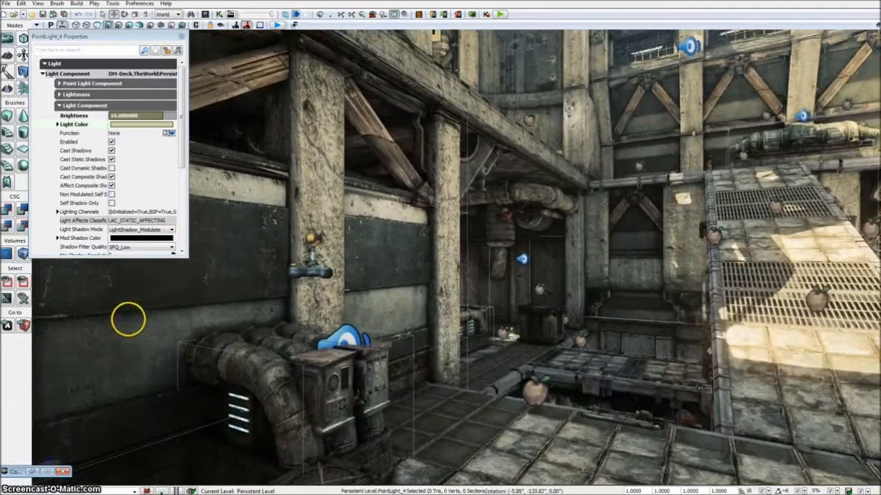
{"action": "right_click_drag", "start_coordinate": [128, 319], "coordinate": [34, 329]}
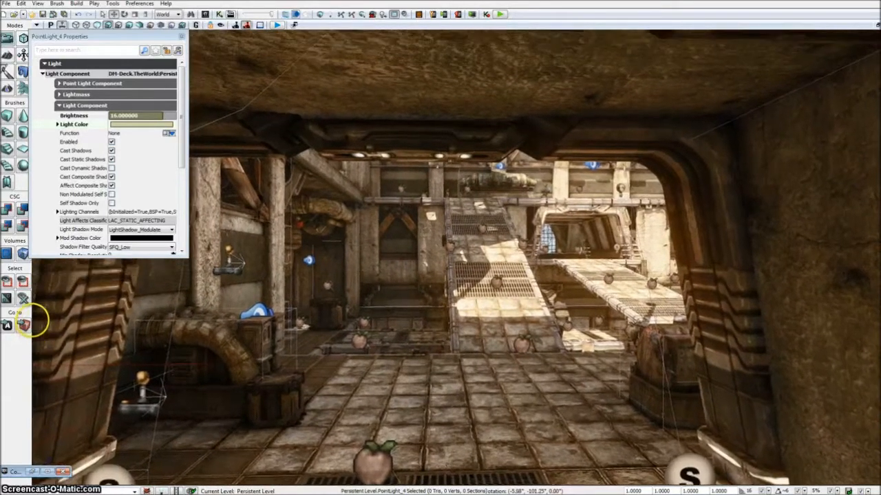
{"action": "right_click_drag", "start_coordinate": [34, 318], "coordinate": [77, 289]}
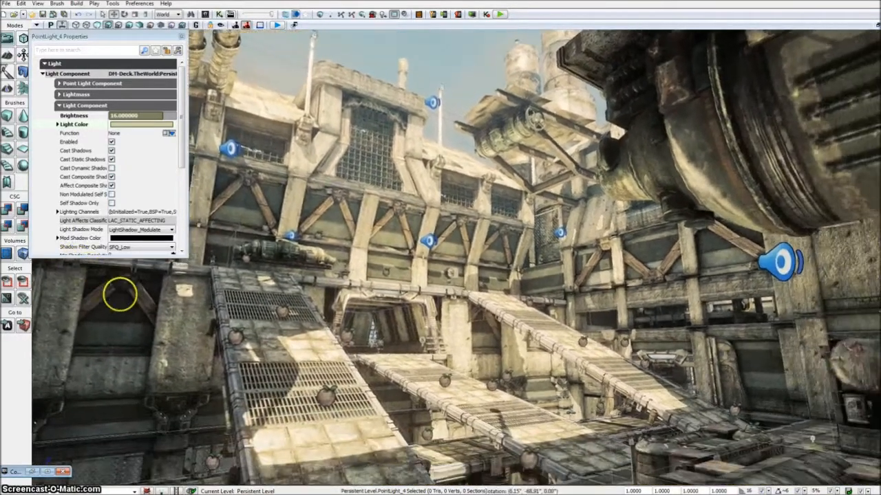
{"action": "right_click_drag", "start_coordinate": [120, 294], "coordinate": [494, 305]}
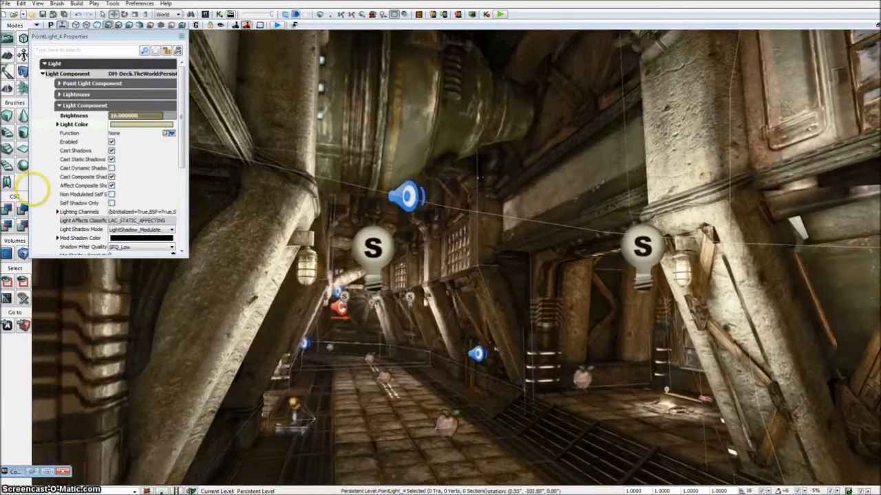
{"action": "right_click_drag", "start_coordinate": [32, 189], "coordinate": [32, 207]}
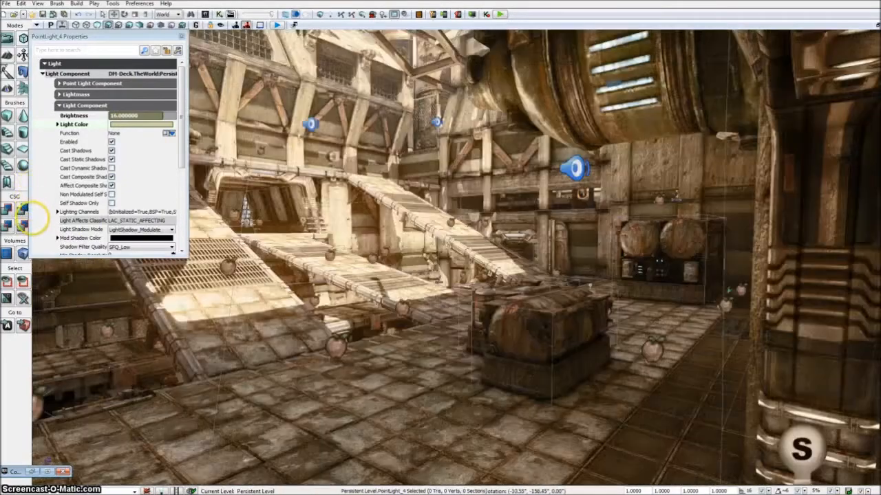
{"action": "right_click_drag", "start_coordinate": [123, 221], "coordinate": [280, 189]}
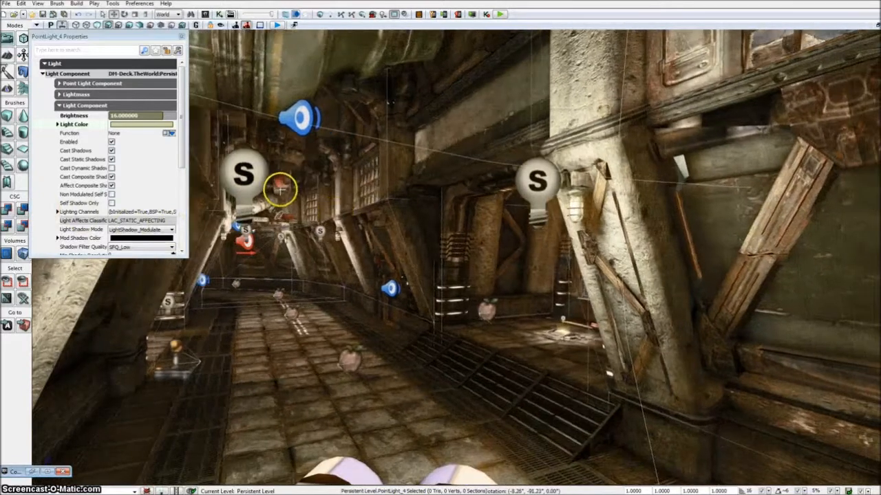
- Set the Light Color of the point light beside the corridor's right-hand pillar to a saturated yellow
{"action": "right_click", "coordinate": [512, 187]}
{"action": "key", "text": "Escape"}
{"action": "left_click", "coordinate": [526, 183]}
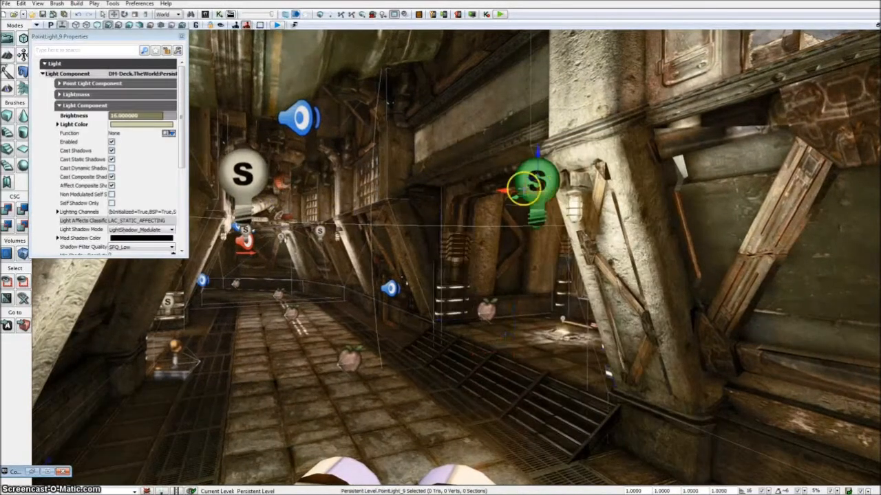
{"action": "left_click", "coordinate": [166, 131]}
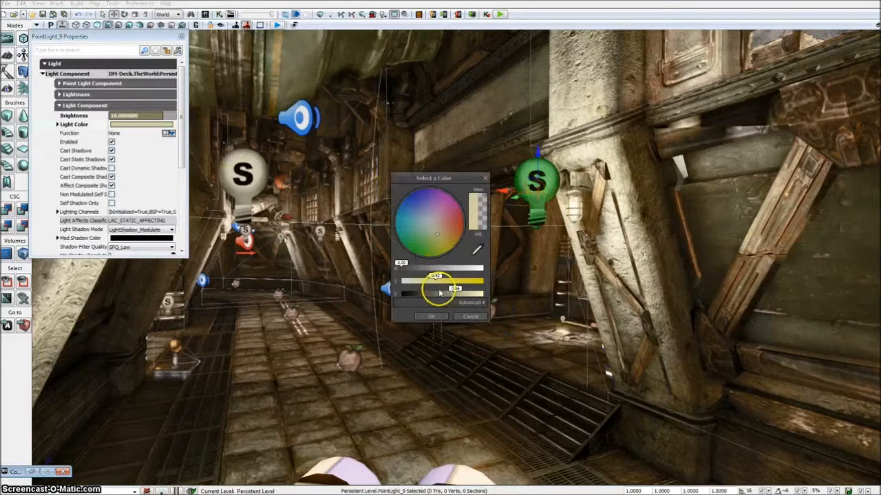
{"action": "left_click_drag", "start_coordinate": [445, 249], "coordinate": [445, 251]}
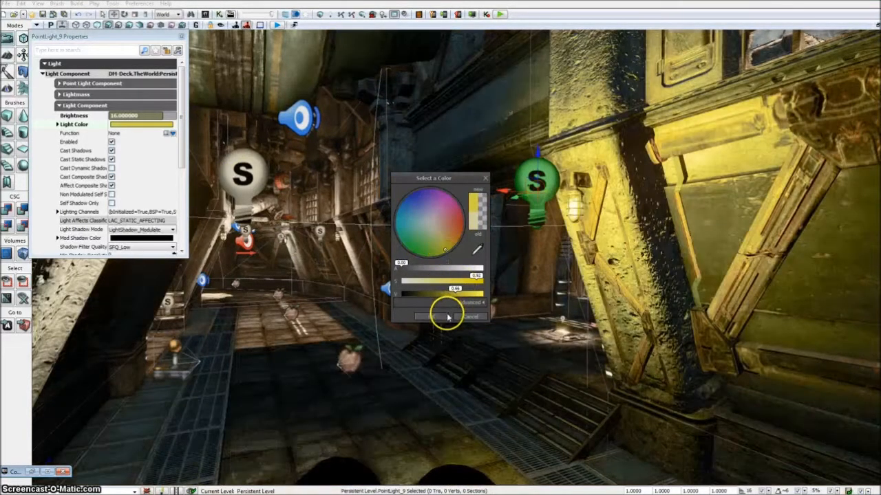
{"action": "left_click", "coordinate": [447, 315]}
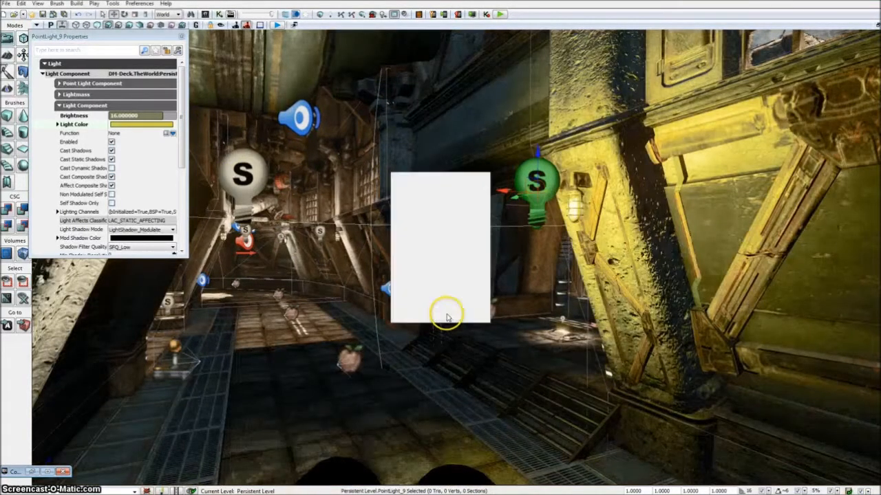
- Set the Light Color of the point light beside the opposite, left-hand pillar to a saturated blue
{"action": "right_click_drag", "start_coordinate": [407, 310], "coordinate": [354, 292]}
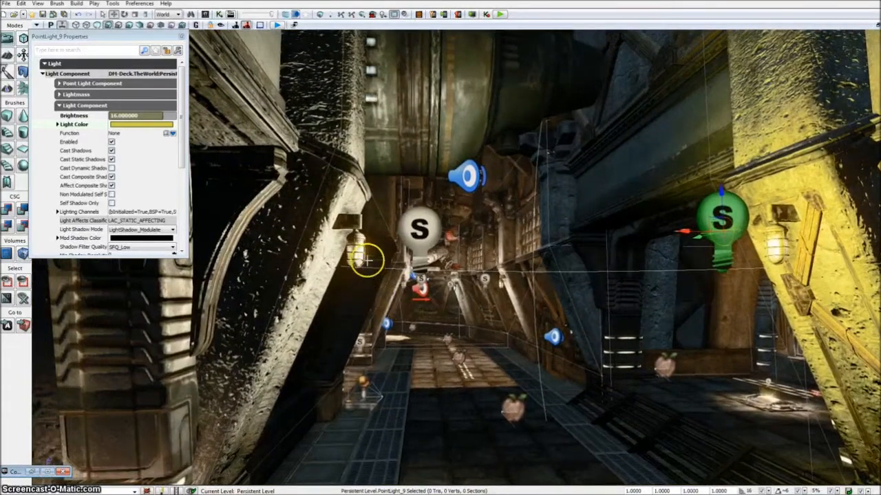
{"action": "left_click", "coordinate": [419, 233]}
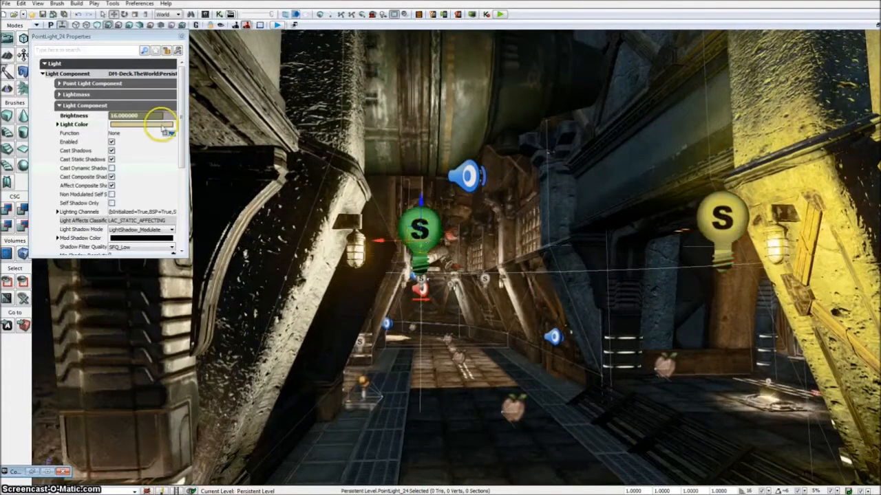
{"action": "left_click", "coordinate": [165, 131]}
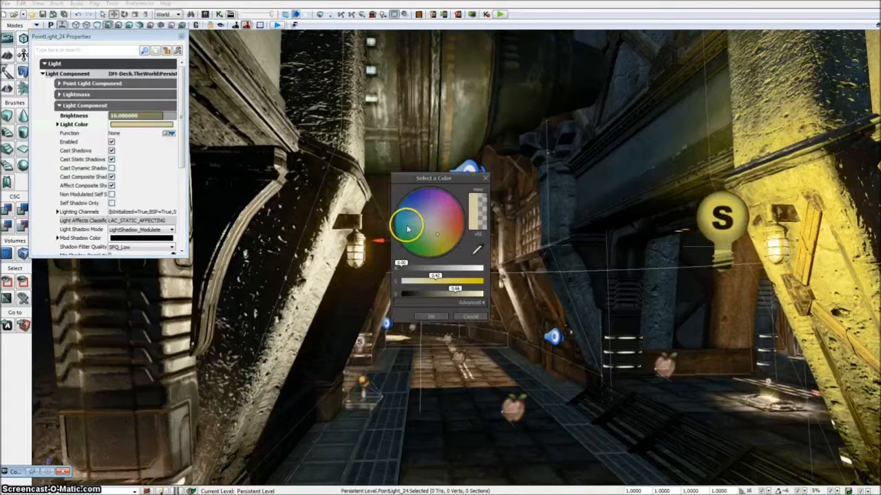
{"action": "left_click_drag", "start_coordinate": [404, 224], "coordinate": [408, 200]}
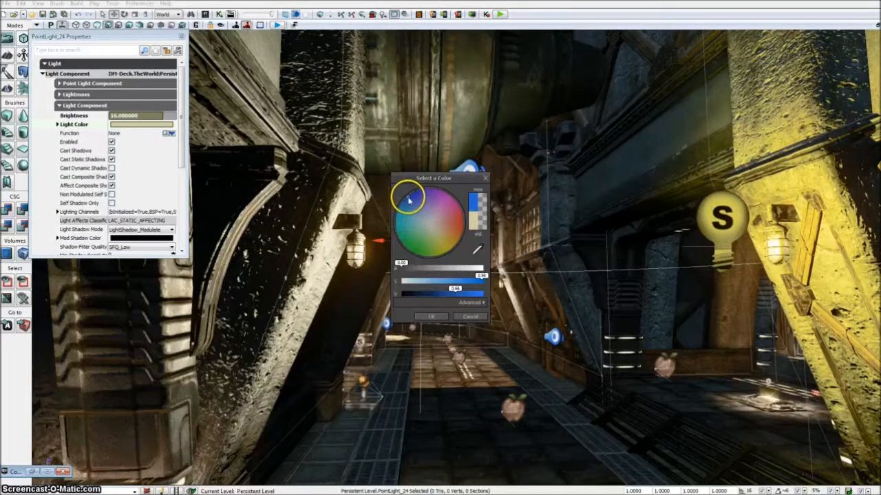
{"action": "left_click", "coordinate": [440, 318]}
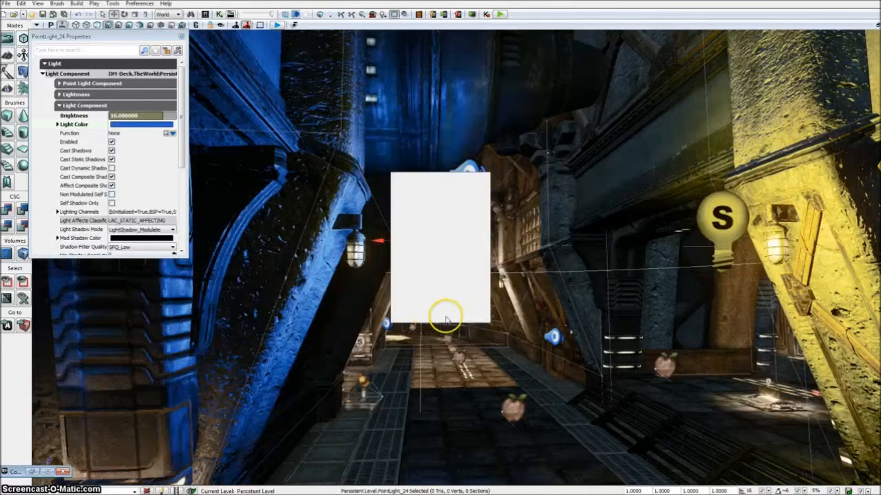
- Examine the contrast between the blue and yellow lighting on the corridor's pillars, ceiling pipe and floor
{"action": "mouse_move", "coordinate": [519, 306]}
{"action": "right_mouse_down"}
{"action": "mouse_move", "coordinate": [504, 317]}
{"action": "mouse_move", "coordinate": [509, 330]}
{"action": "mouse_move", "coordinate": [515, 287]}
{"action": "mouse_move", "coordinate": [507, 330]}
{"action": "mouse_move", "coordinate": [505, 310]}
{"action": "mouse_move", "coordinate": [509, 317]}
{"action": "right_mouse_up"}
{"action": "key", "text": "s"}
{"action": "key", "text": "w"}
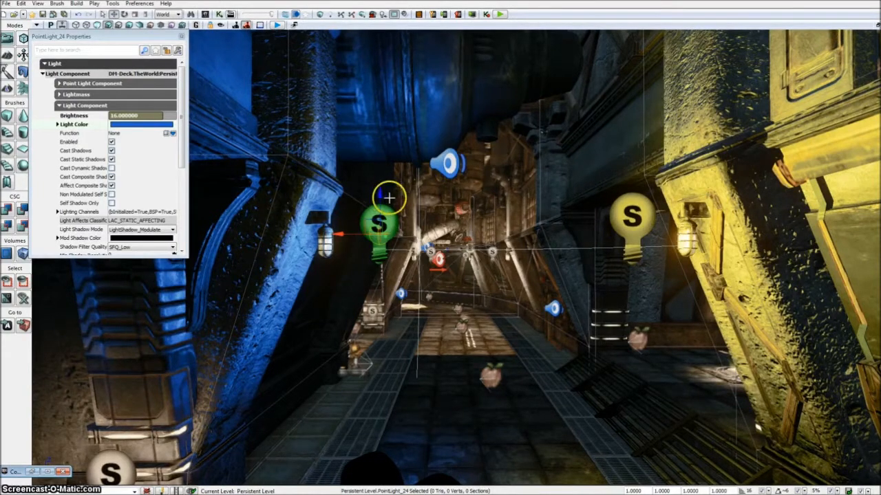
{"action": "left_click_drag", "start_coordinate": [390, 196], "coordinate": [379, 181]}
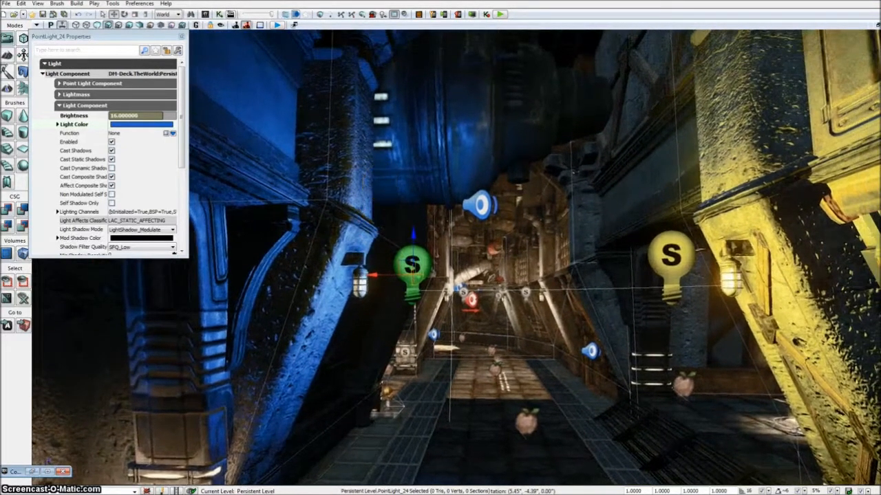
{"action": "left_click_drag", "start_coordinate": [375, 185], "coordinate": [412, 187]}
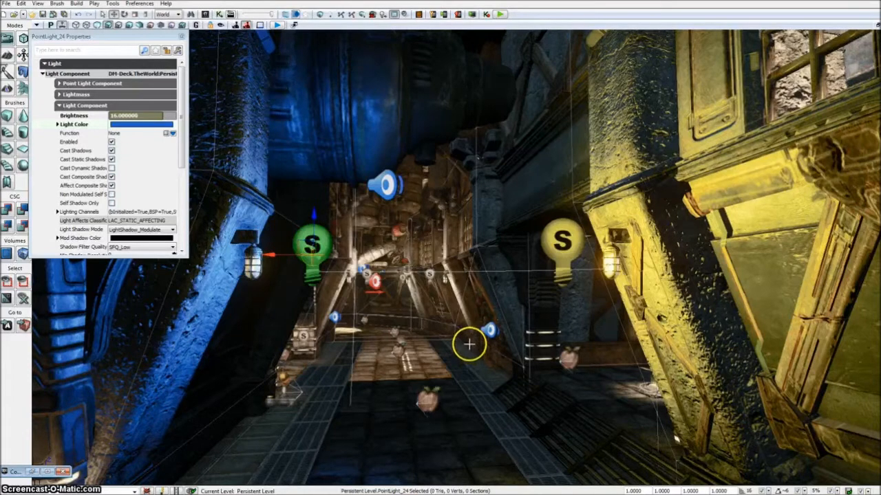
{"action": "right_click_drag", "start_coordinate": [355, 380], "coordinate": [398, 383]}
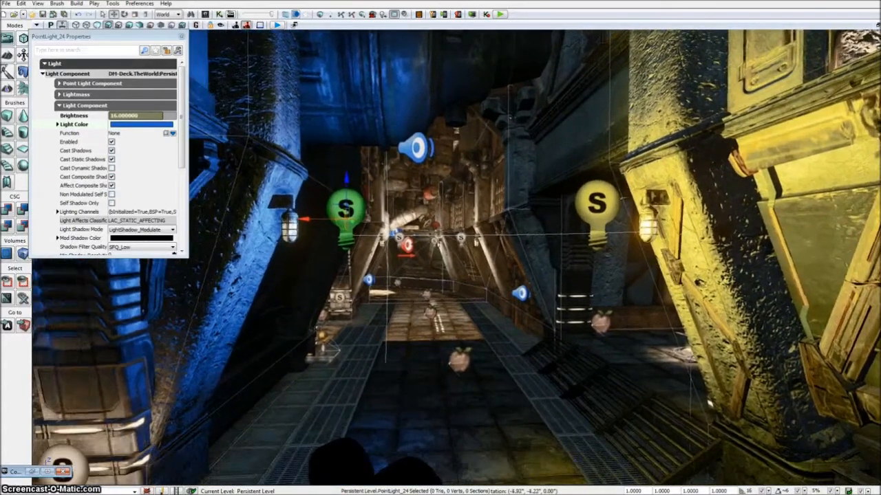
{"action": "right_click_drag", "start_coordinate": [400, 379], "coordinate": [378, 383]}
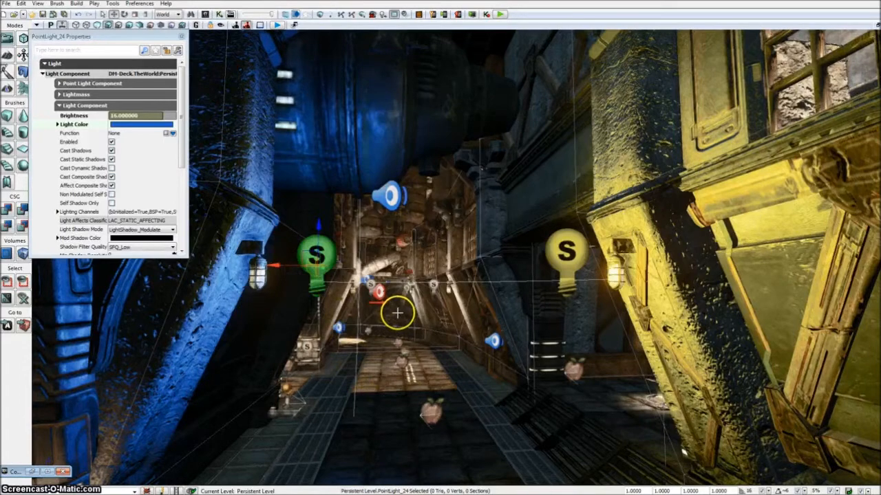
{"action": "right_click_drag", "start_coordinate": [394, 312], "coordinate": [386, 332]}
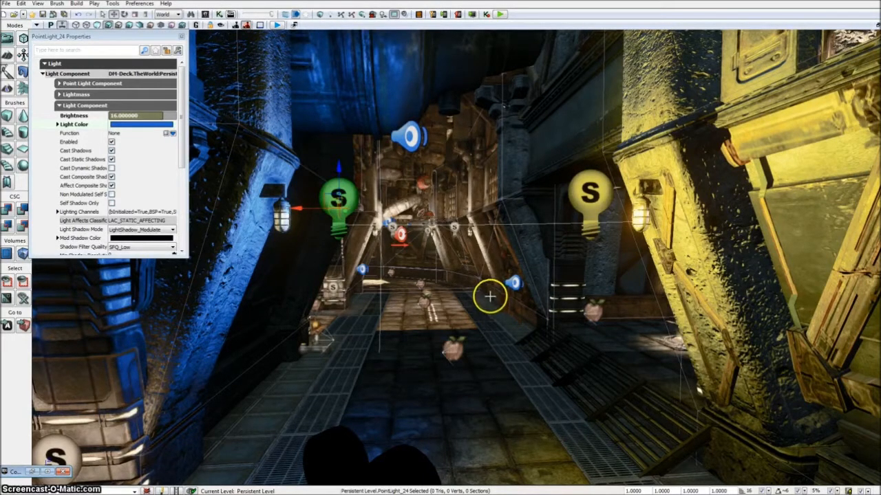
{"action": "mouse_move", "coordinate": [480, 293]}
{"action": "right_mouse_down"}
{"action": "mouse_move", "coordinate": [485, 262]}
{"action": "mouse_move", "coordinate": [454, 289]}
{"action": "mouse_move", "coordinate": [484, 255]}
{"action": "mouse_move", "coordinate": [477, 295]}
{"action": "right_mouse_up"}
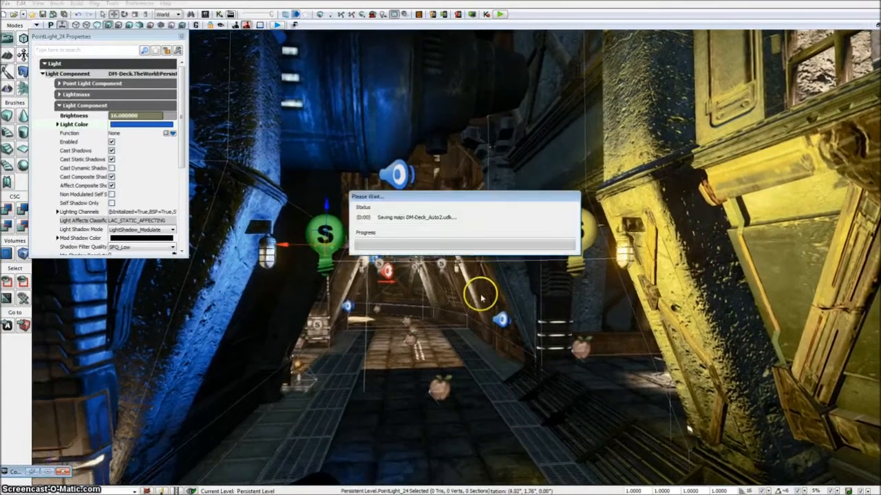